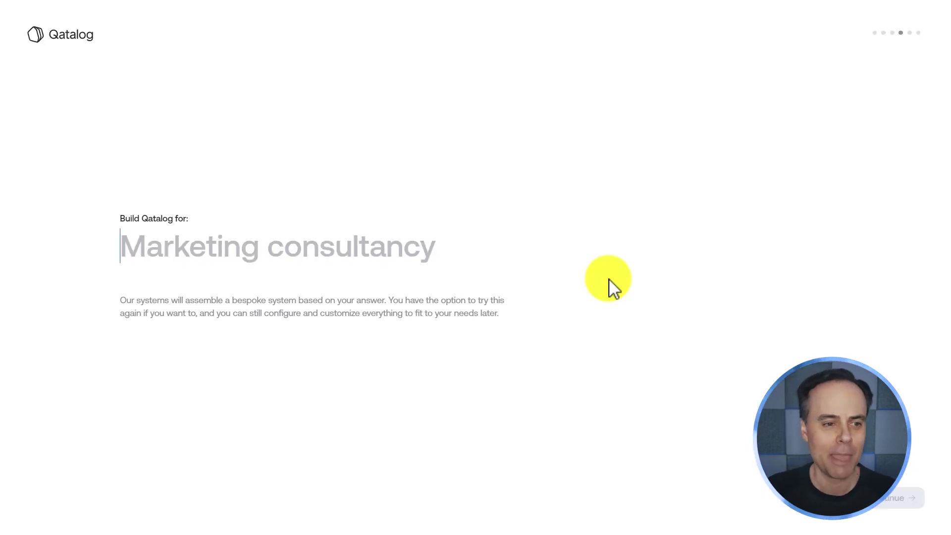
- Enter 'Accounting Firm' as the business Qatalog is built for and continue
type("Accounting")
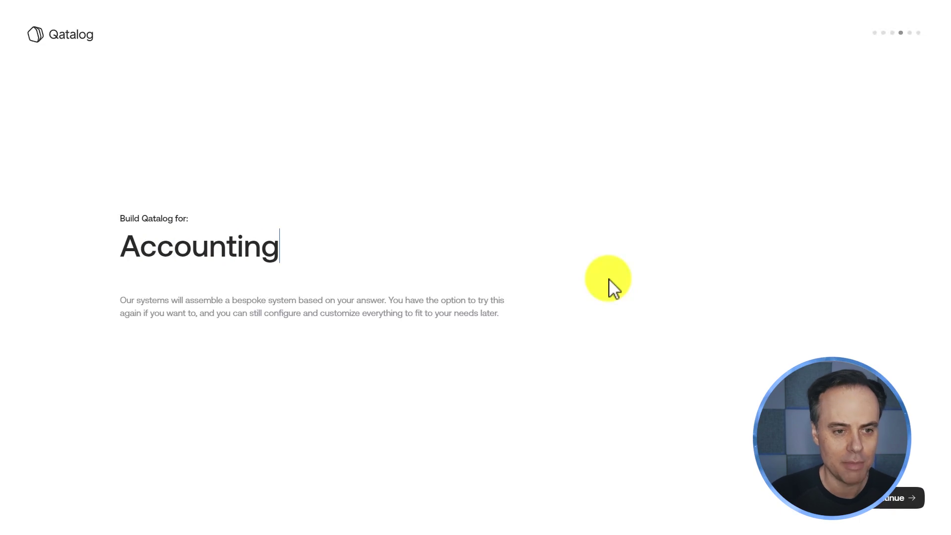
type(" Firm")
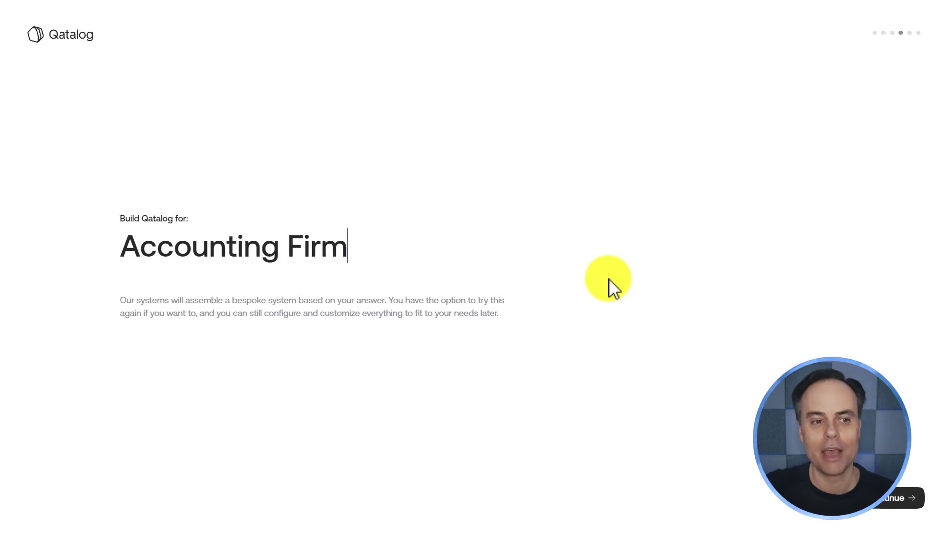
left_click(895, 505)
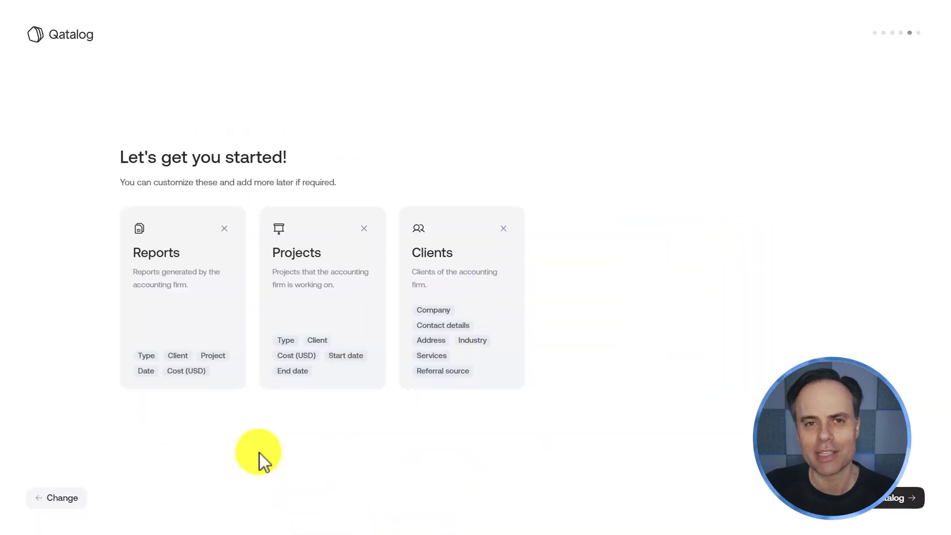
- Create the accounting firm workspace with the suggested Reports, Projects and Clients modules
left_click(872, 507)
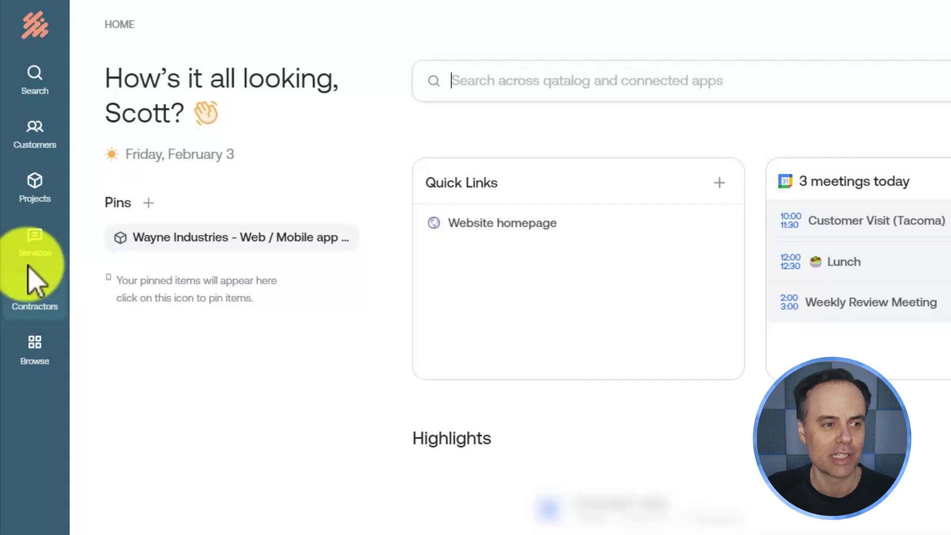
- Open the Wayne Industries web/mobile app project from Projects, then bring up workspace search
left_click(36, 189)
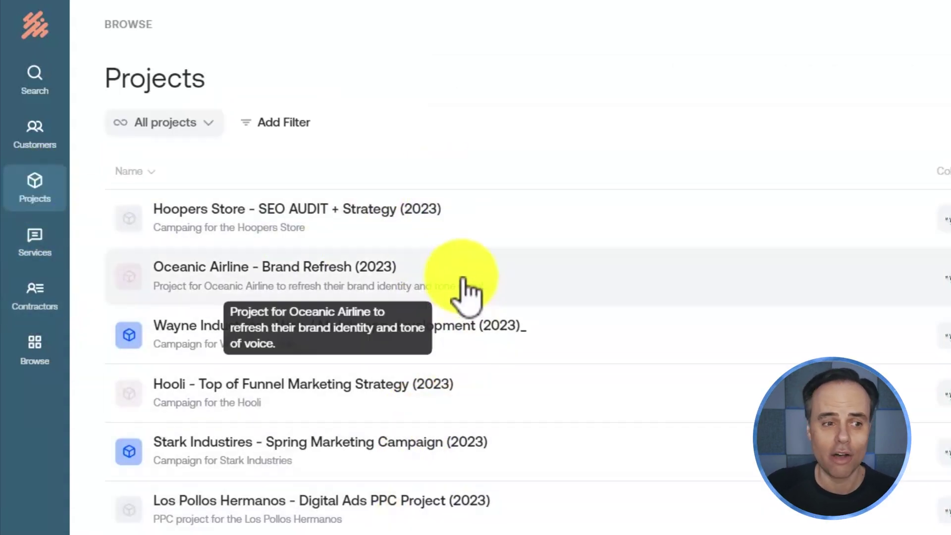
left_click(221, 339)
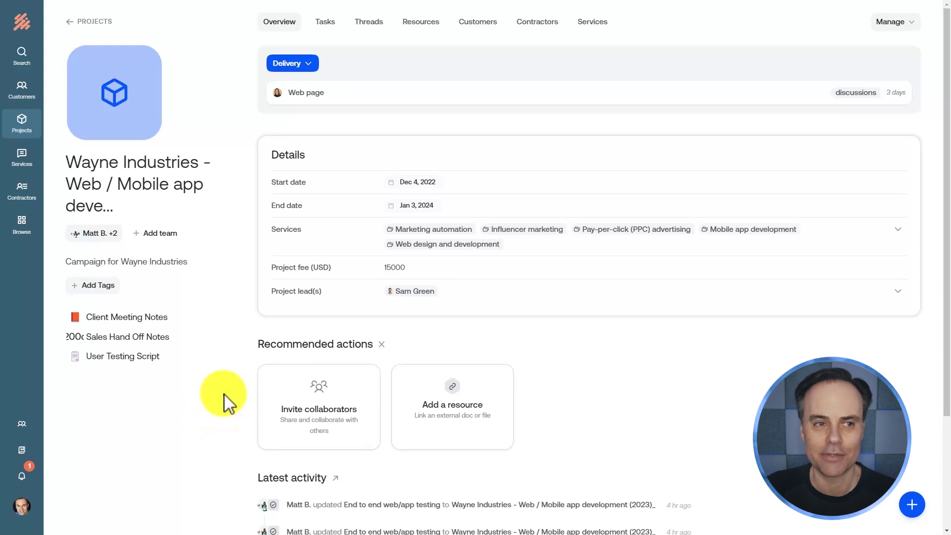
left_click(28, 55)
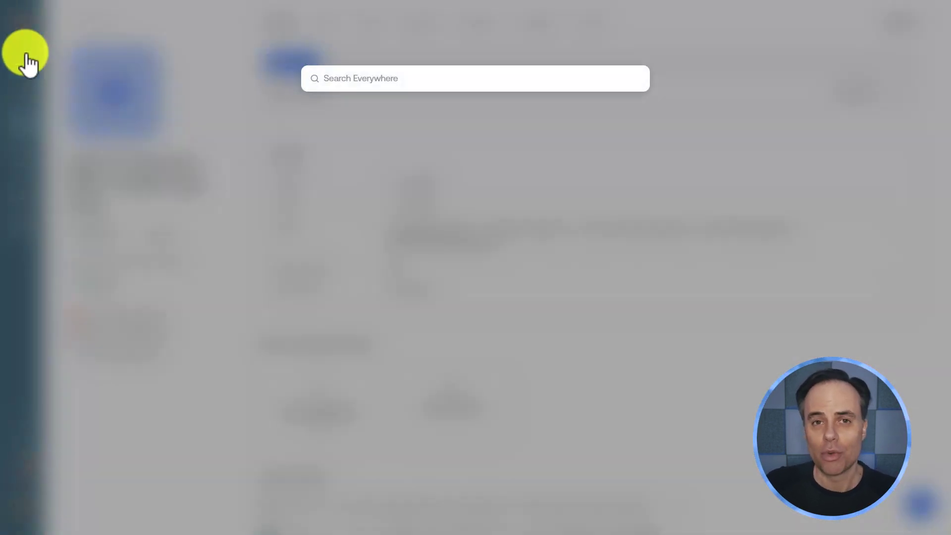
left_click(195, 77)
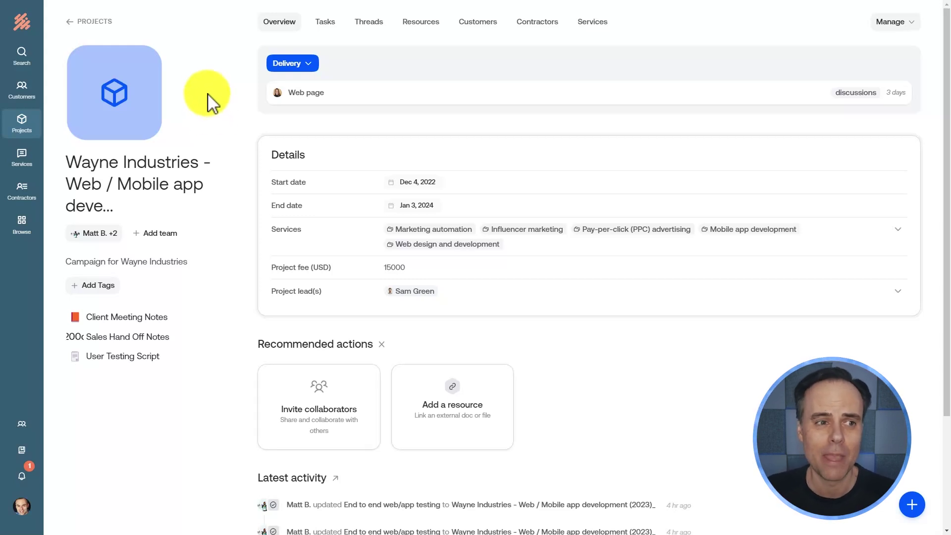
- Check the project's linked customers, browse all Customers, then return to the Projects list
left_click(476, 24)
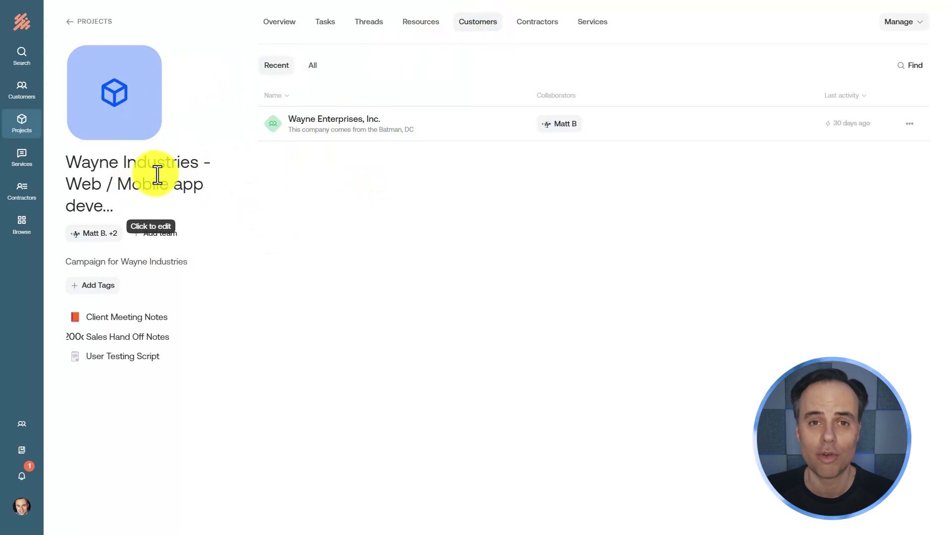
left_click(19, 93)
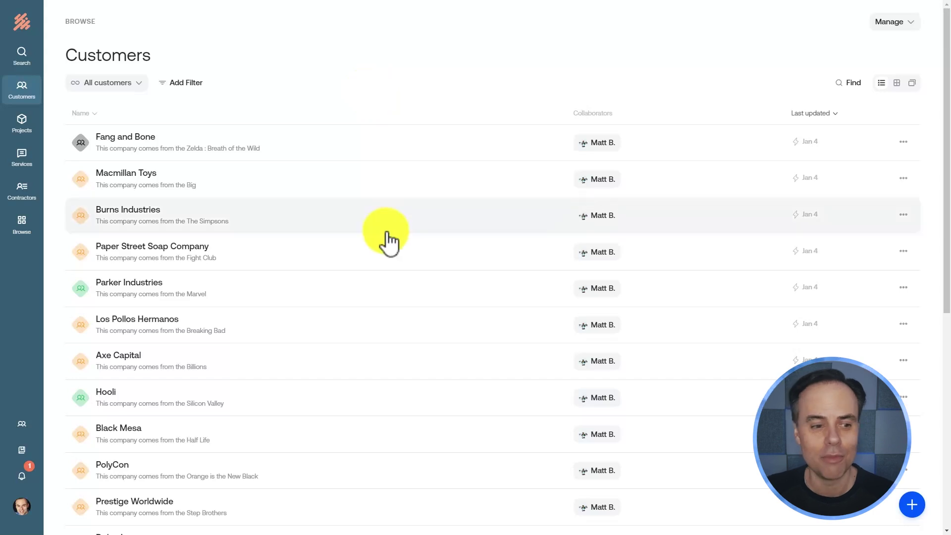
scroll(389, 239, "down", 8)
scroll(389, 239, "up", 8)
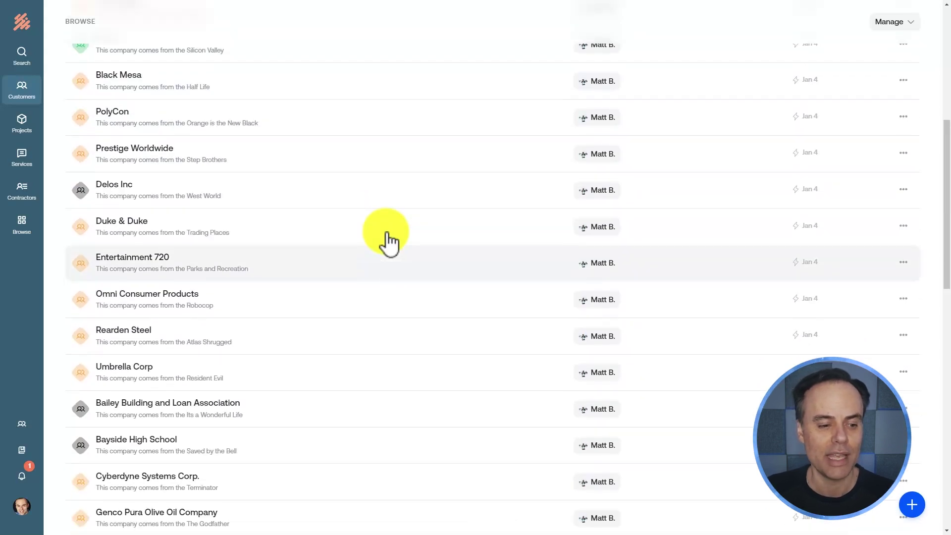
left_click(27, 136)
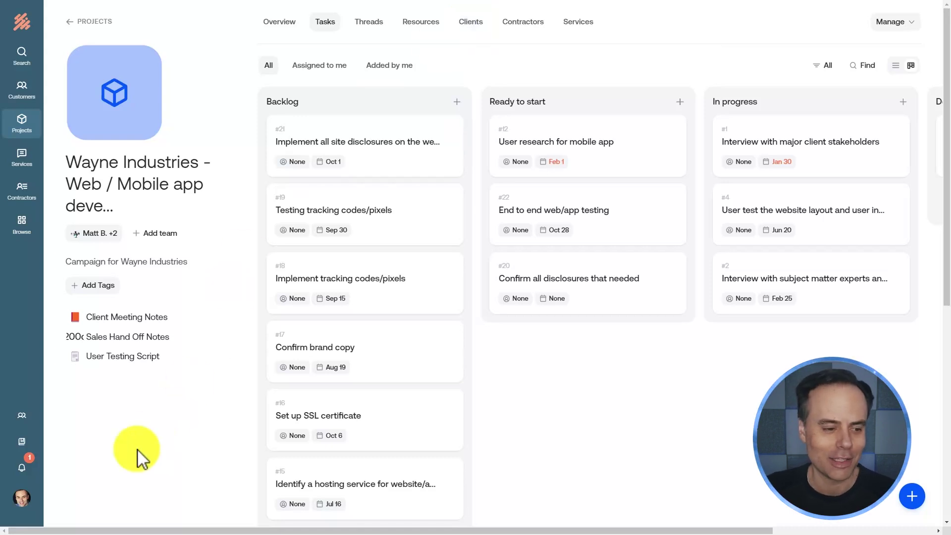
- In Settings > Modules, rename Clients to 'Customer' singular and 'Customers' plural, and save
left_click(22, 499)
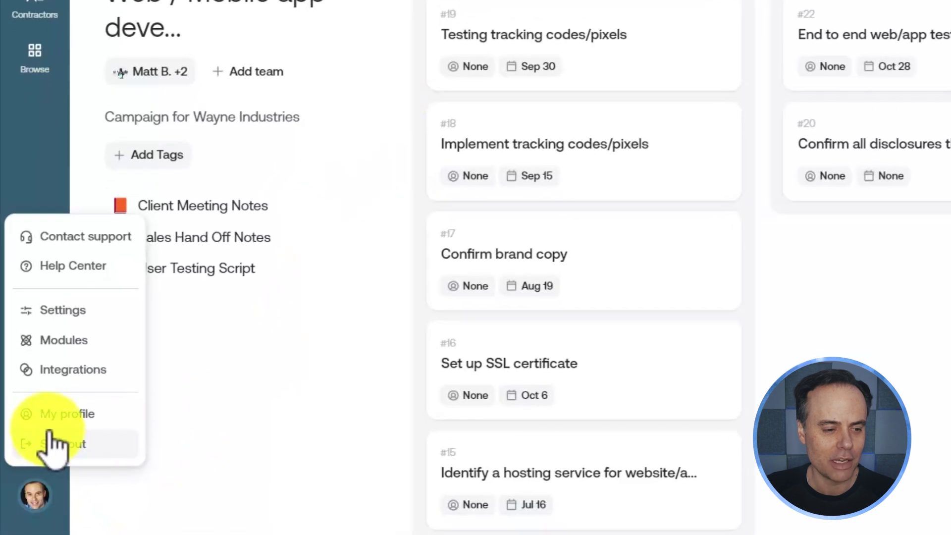
left_click(50, 317)
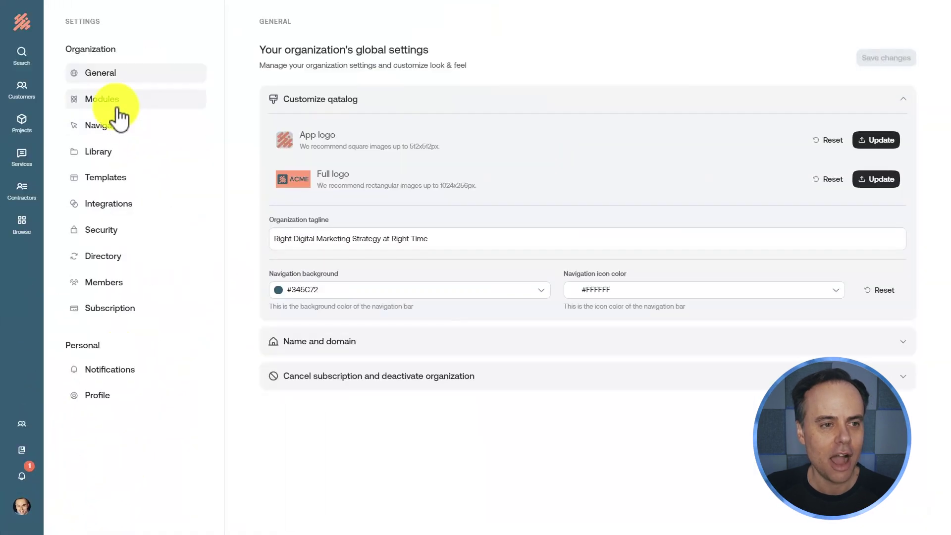
left_click(113, 102)
left_click(341, 160)
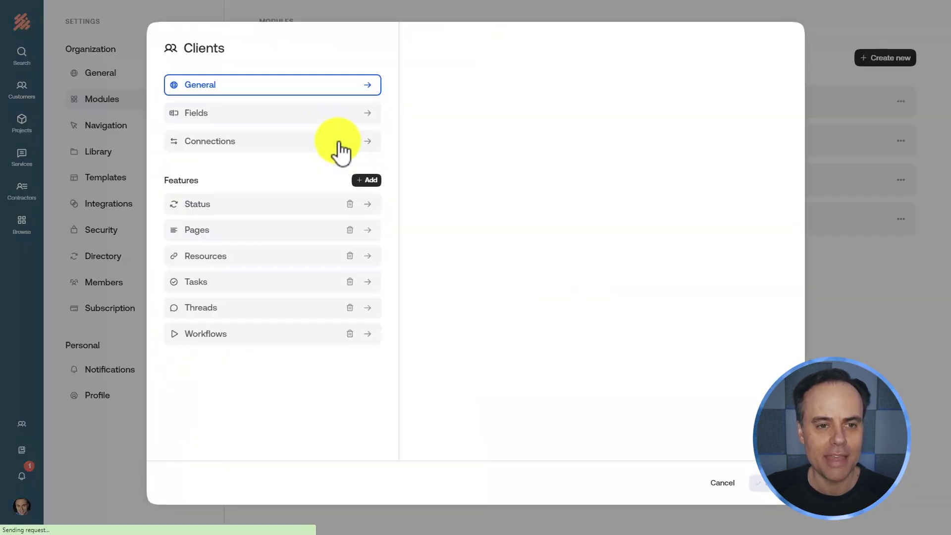
left_click(454, 143)
double_click(453, 144)
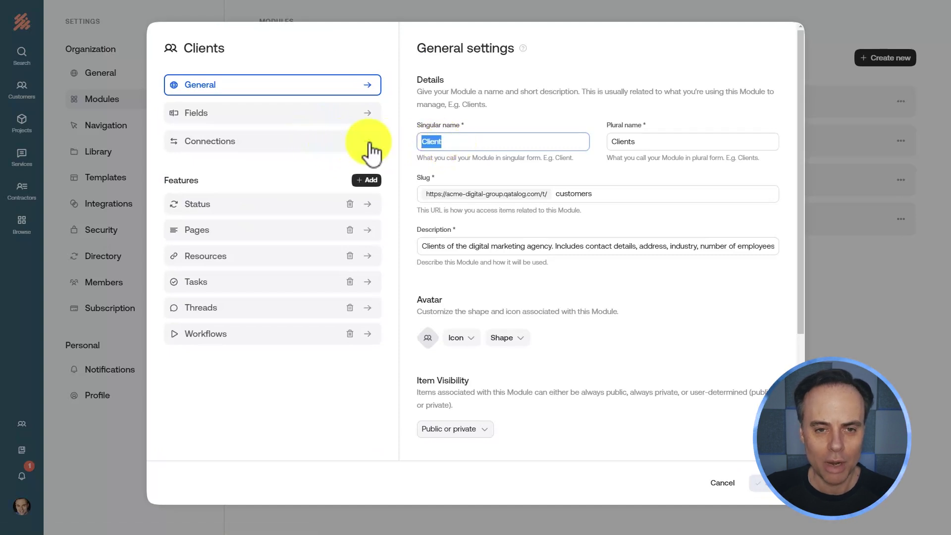
type("Customer")
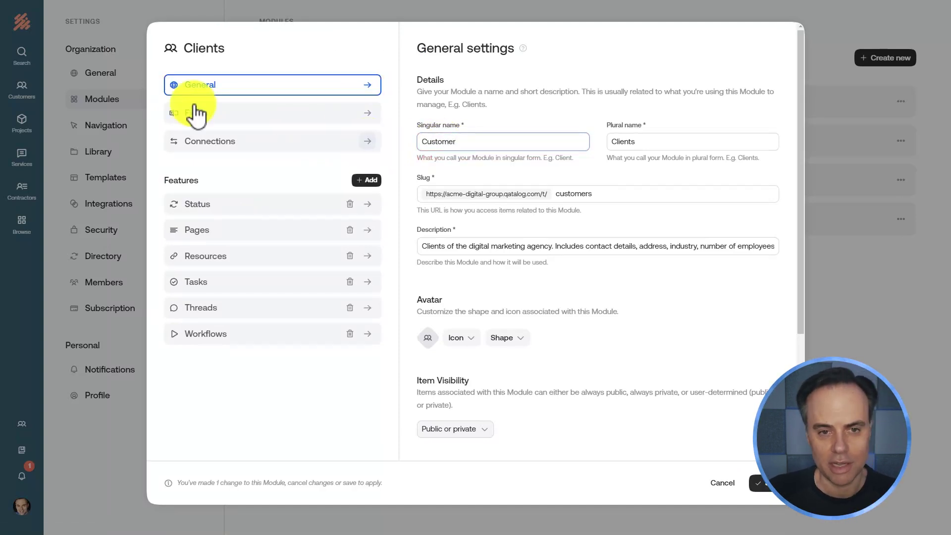
double_click(643, 142)
type("Cu")
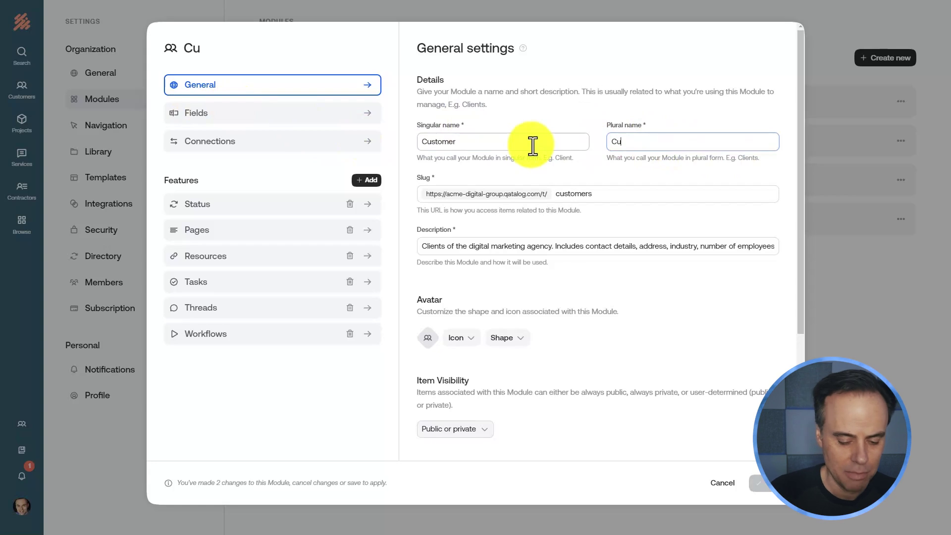
type("stomers")
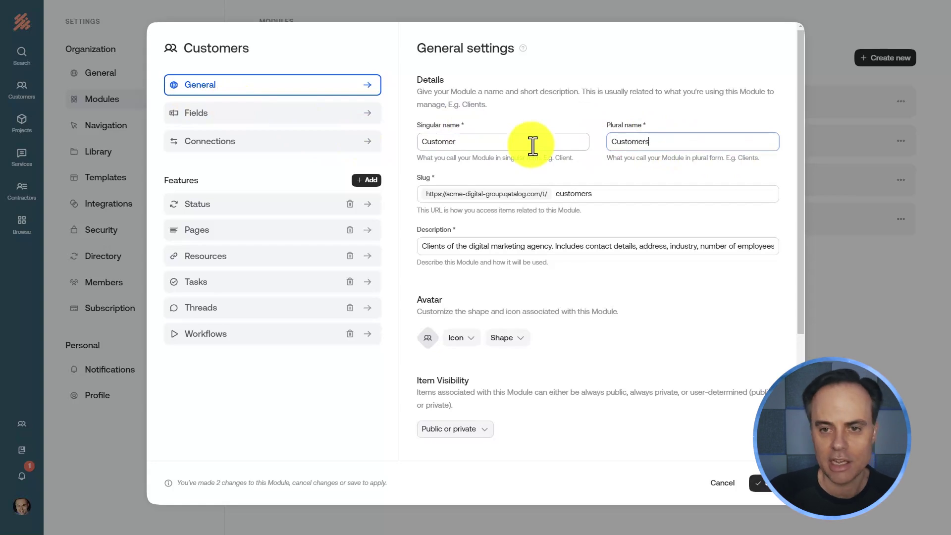
left_click(769, 486)
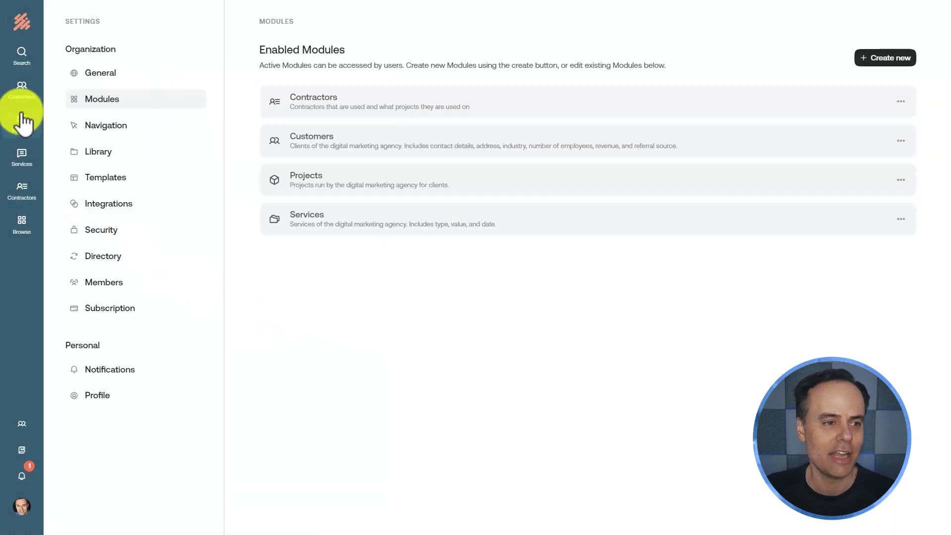
- Open the Wayne Industries project overview, then the Services list
left_click(25, 126)
left_click(156, 212)
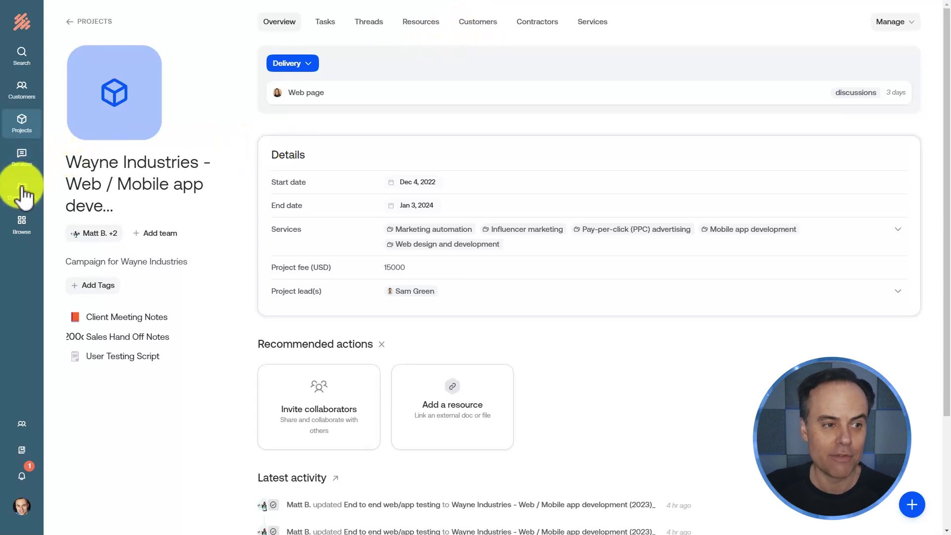
left_click(22, 157)
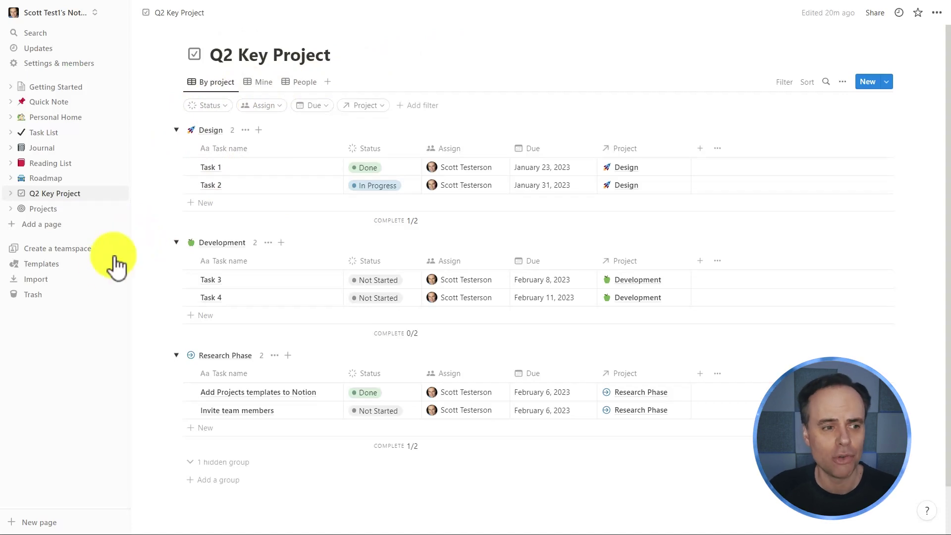
- Scroll through the categories of Notion's Templates gallery
left_click(47, 265)
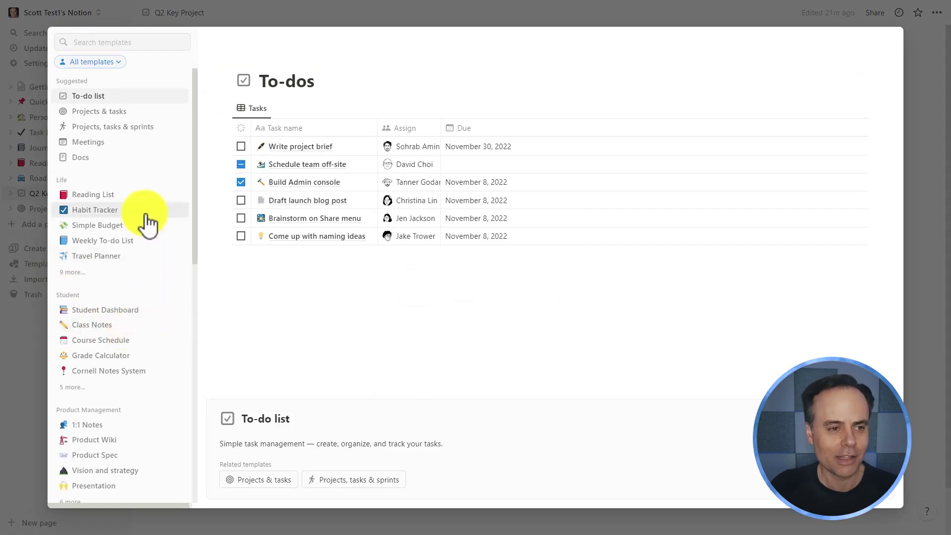
scroll(145, 220, "down", 3)
scroll(147, 223, "down", 6)
scroll(147, 223, "up", 10)
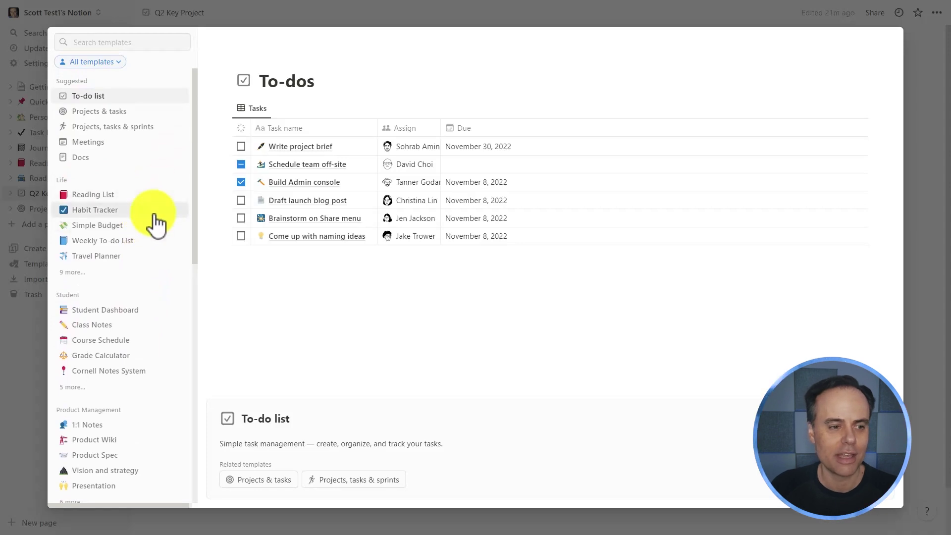
scroll(151, 220, "down", 6)
scroll(155, 223, "down", 5)
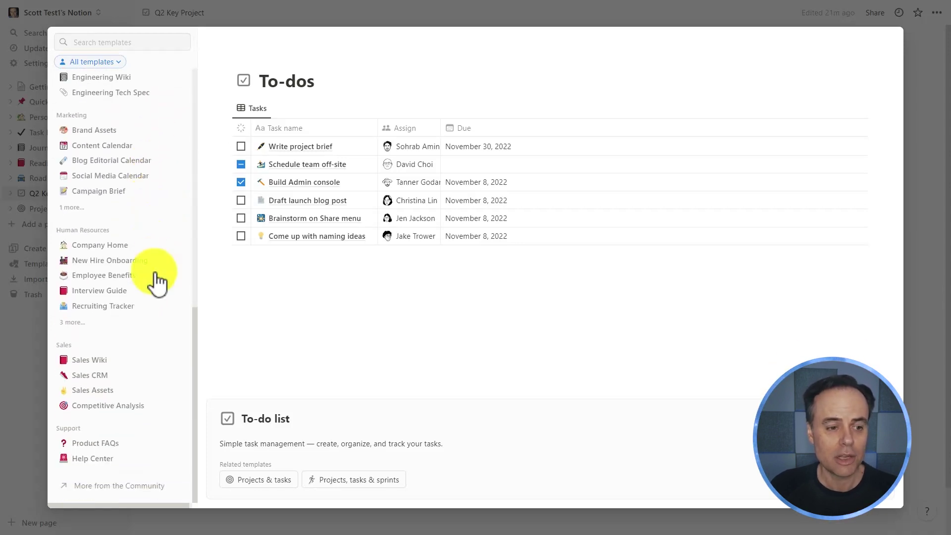
scroll(144, 272, "up", 8)
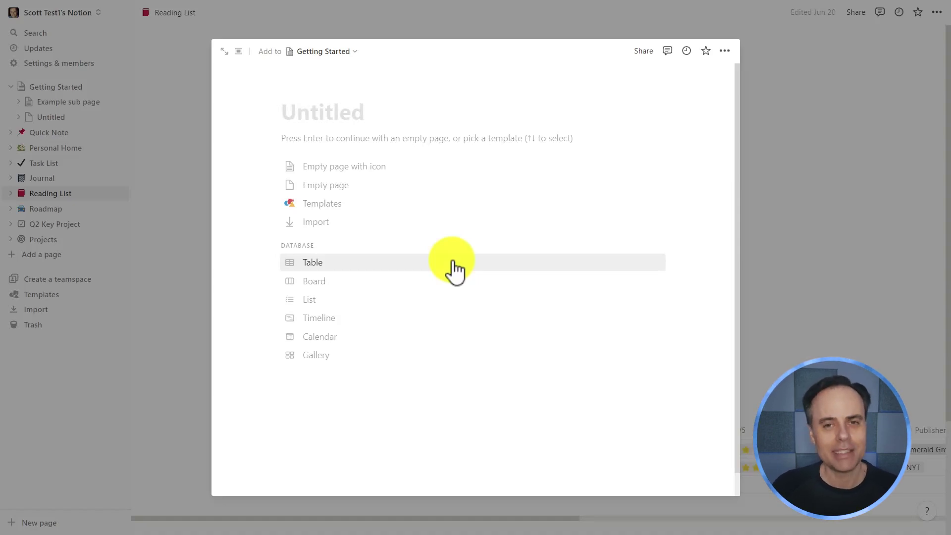
- Close the empty Untitled page without keeping it and open Q2 Key Project
left_click(817, 90)
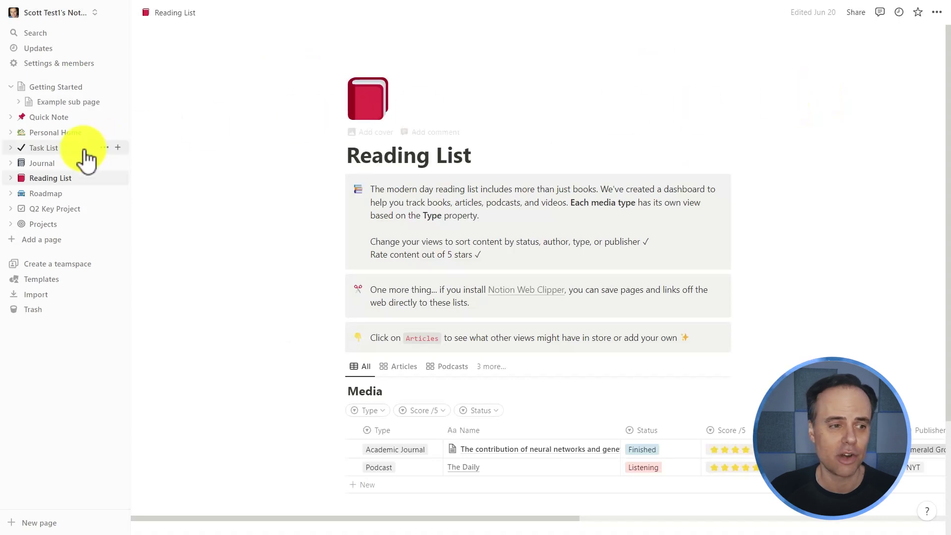
left_click(43, 208)
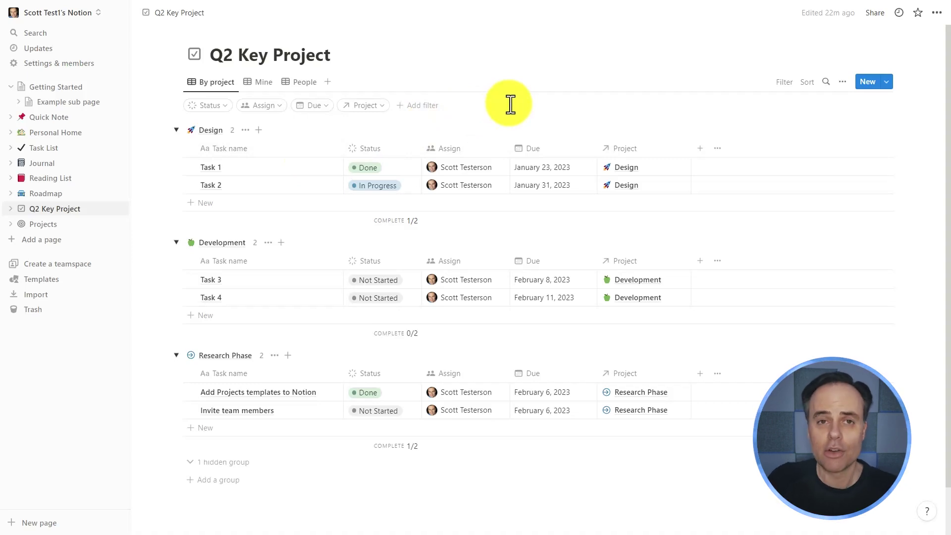
left_click(260, 82)
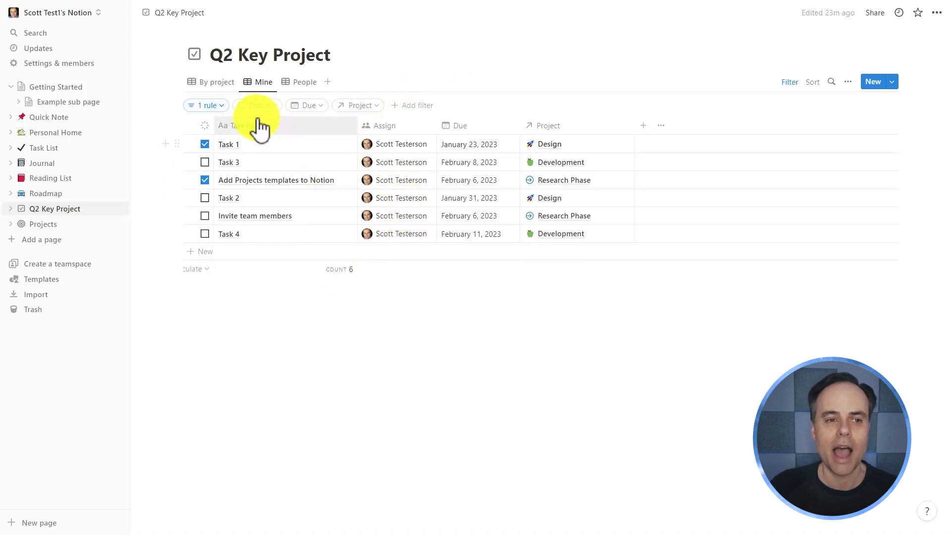
left_click(217, 84)
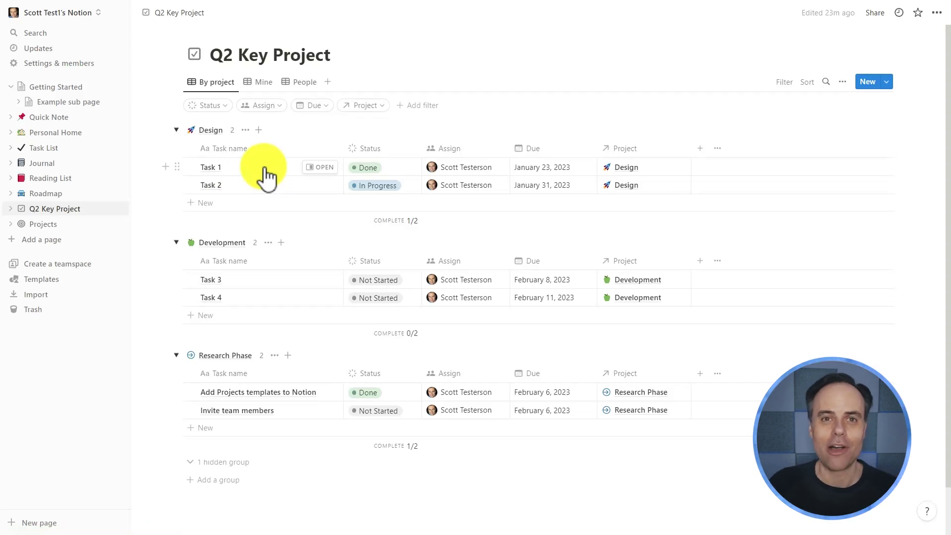
left_click(325, 168)
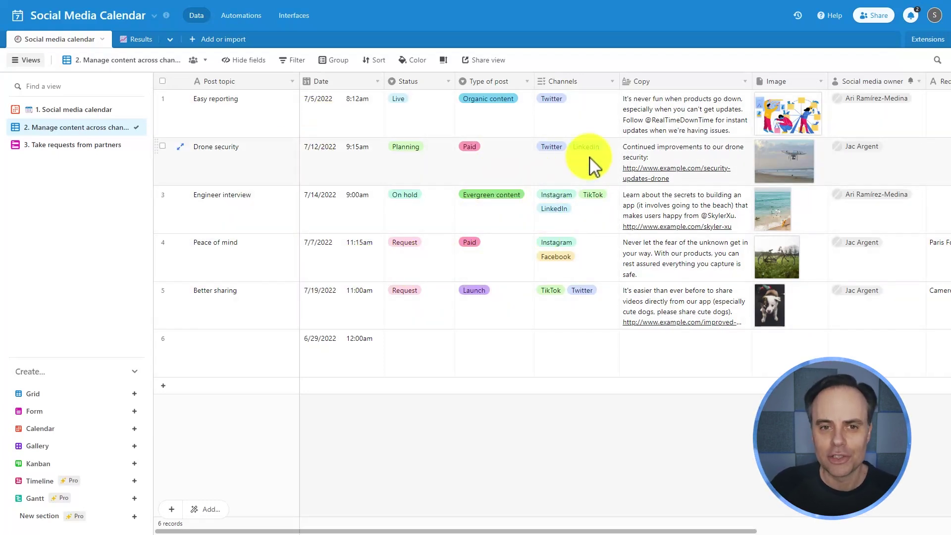
left_click(526, 82)
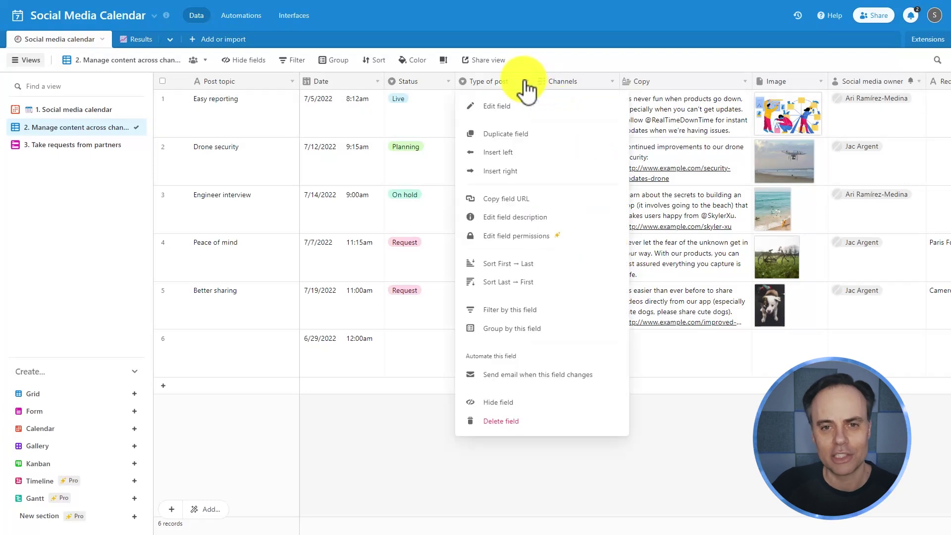
left_click(538, 60)
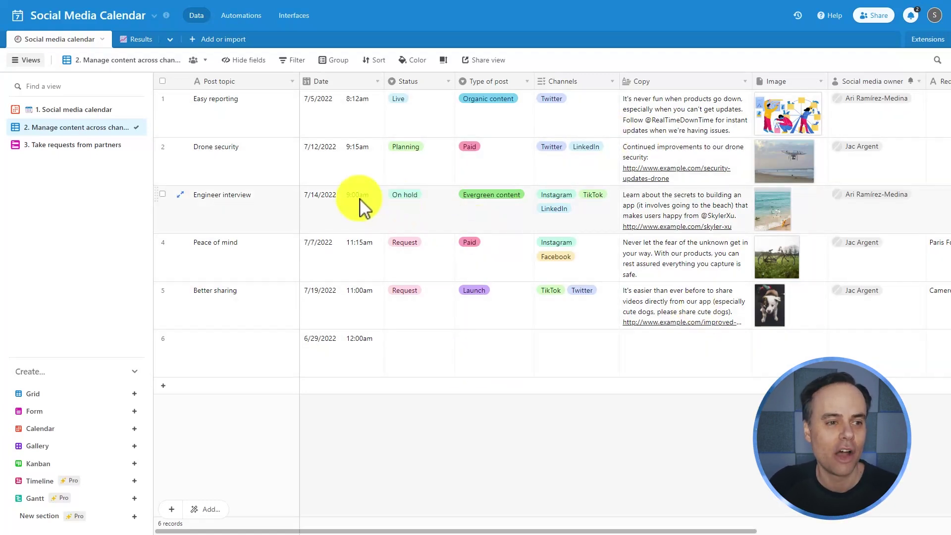
- Show the posts on the '1. Social media calendar' view, then open the partner request form
left_click(89, 111)
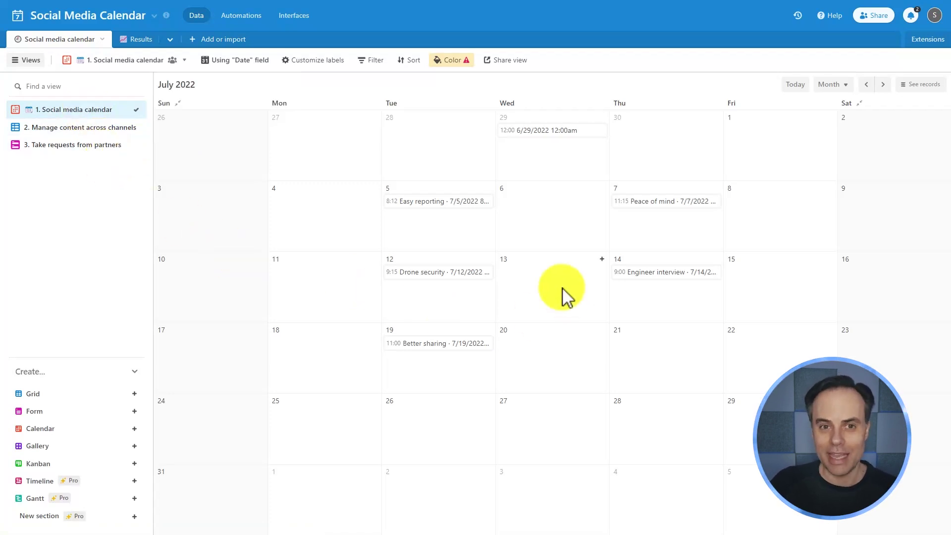
left_click(71, 149)
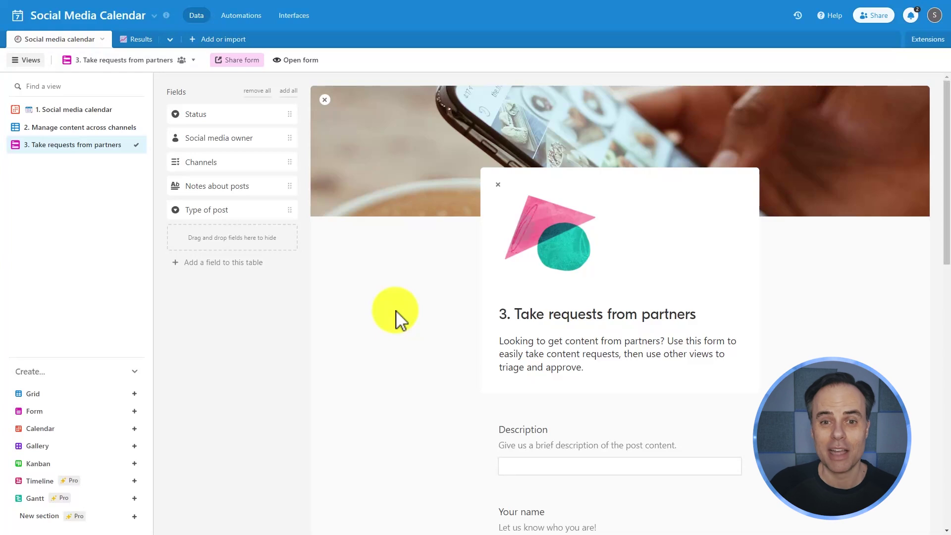
- Scroll through the partner request form's fields, then return to the content-across-channels grid
scroll(398, 319, "down", 8)
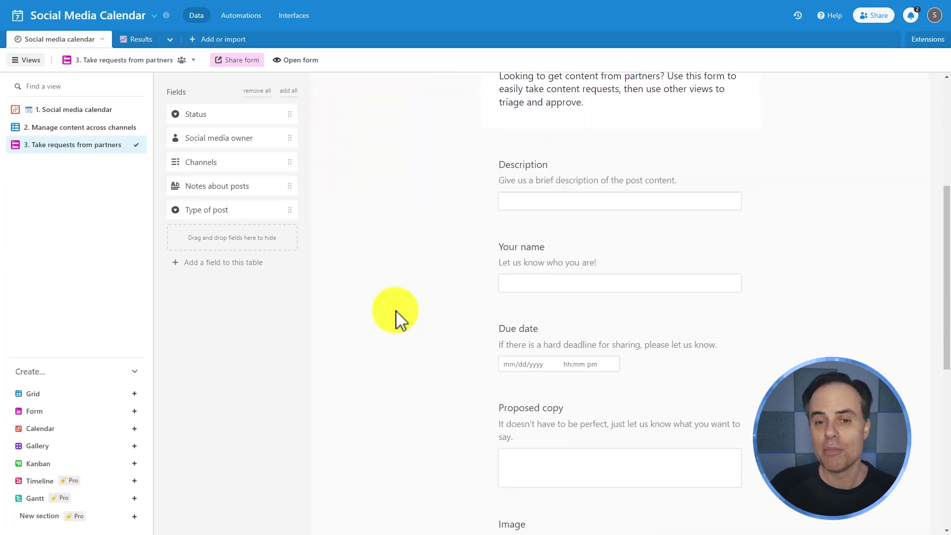
scroll(398, 319, "down", 3)
scroll(398, 320, "up", 11)
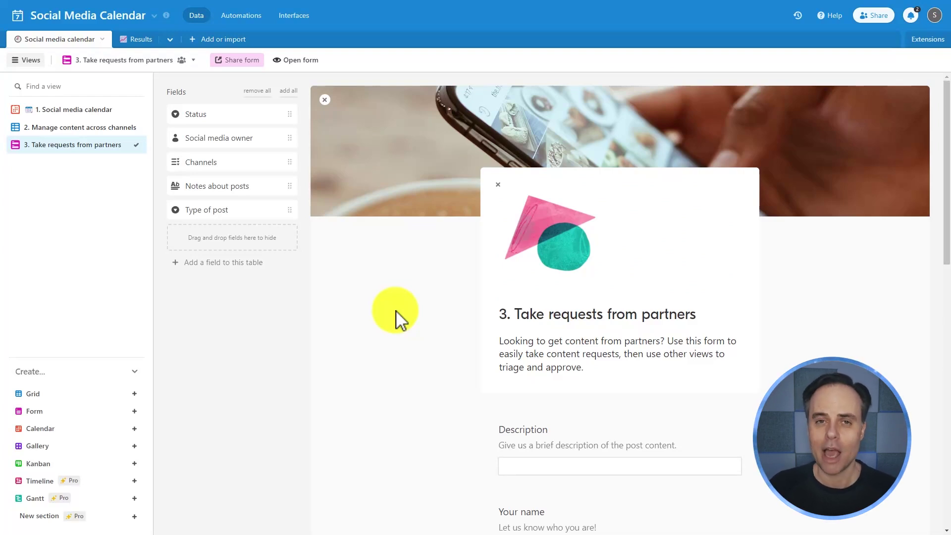
scroll(396, 310, "down", 2)
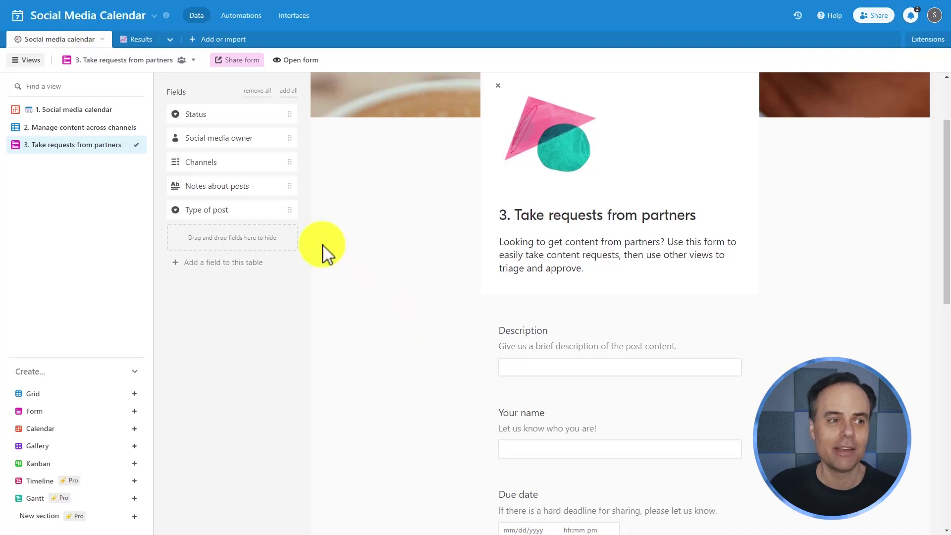
left_click(77, 127)
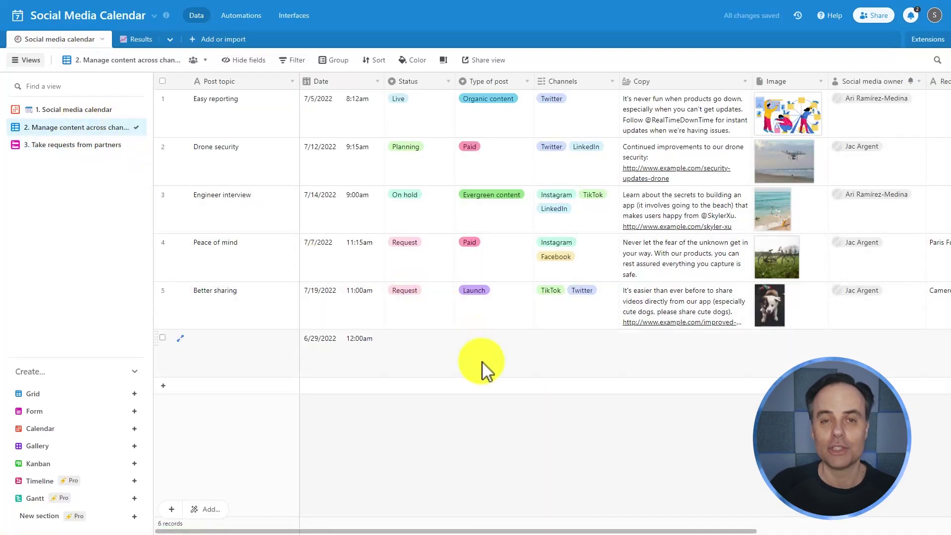